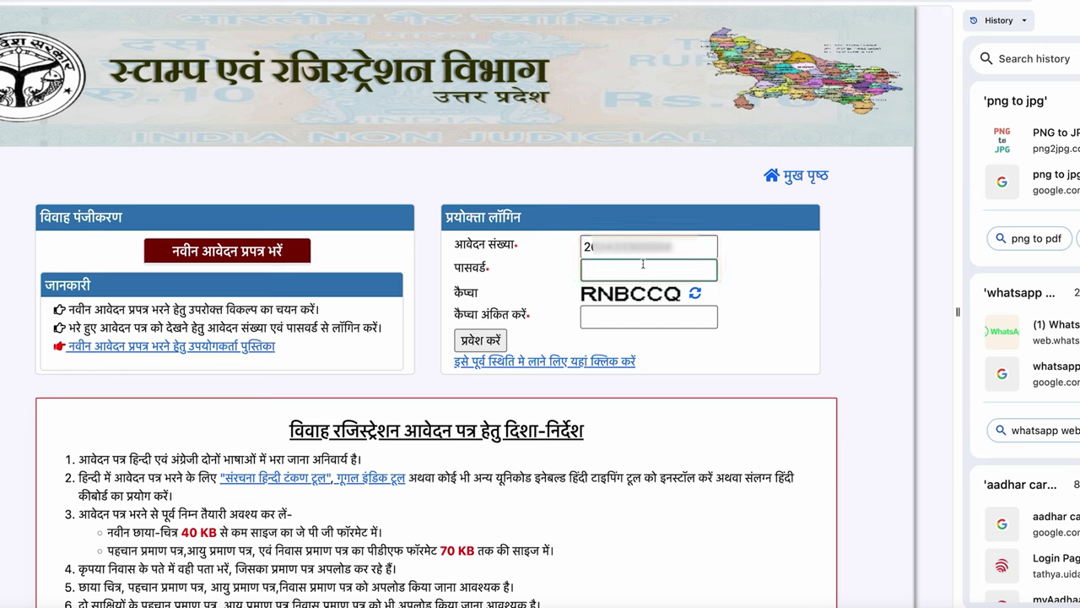
With the application number and password filled in, move to the captcha field
{"action": "left_click", "coordinate": [641, 317]}
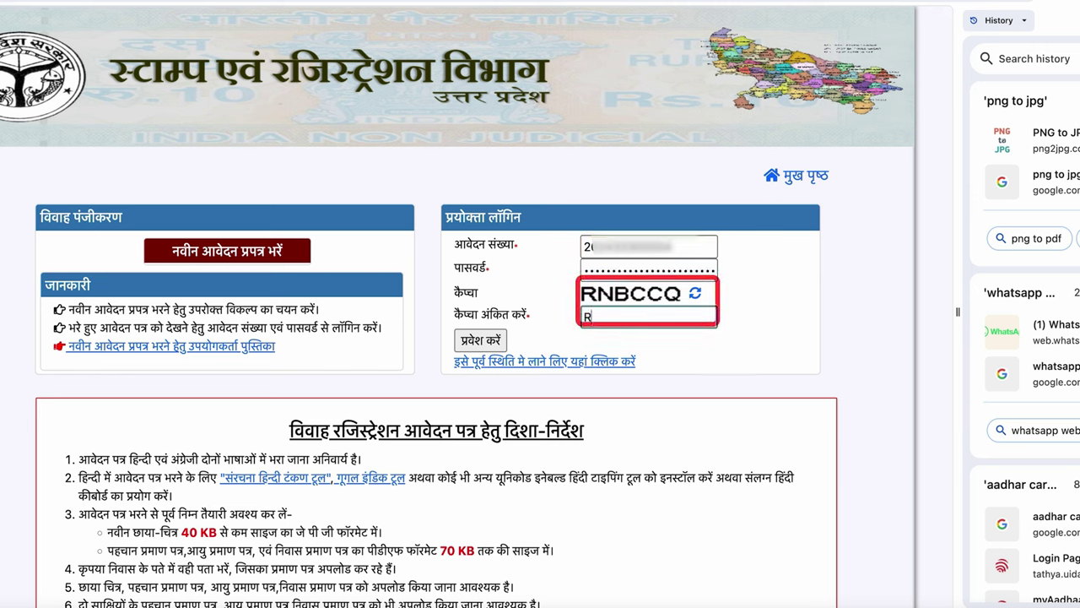
Log in using captcha RNBCCQ to reach the photo and document upload page
{"action": "type", "text": "RNBCCQ"}
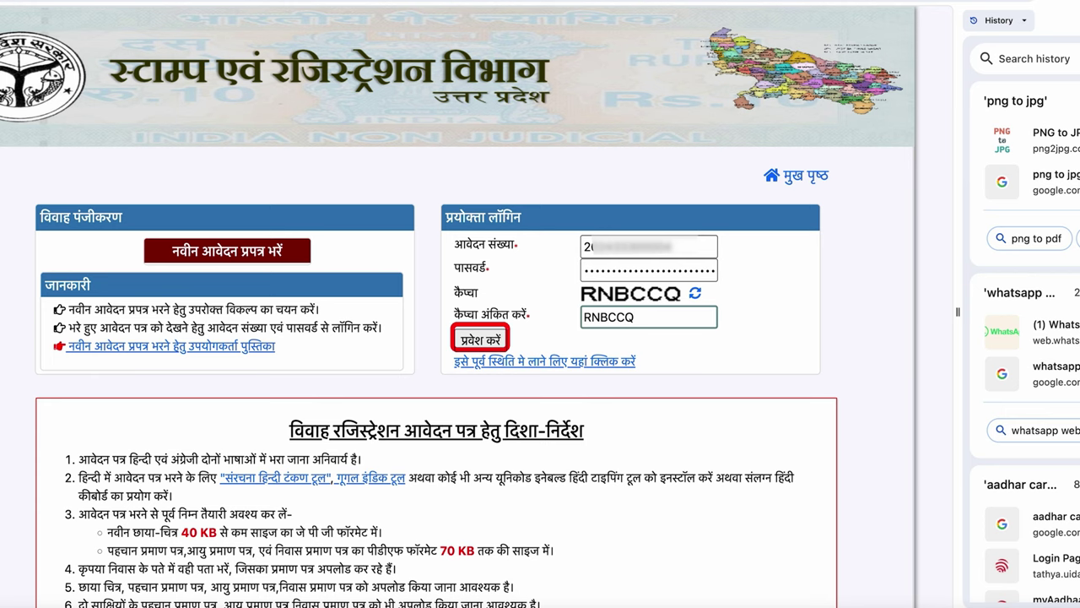
{"action": "key", "text": "Return"}
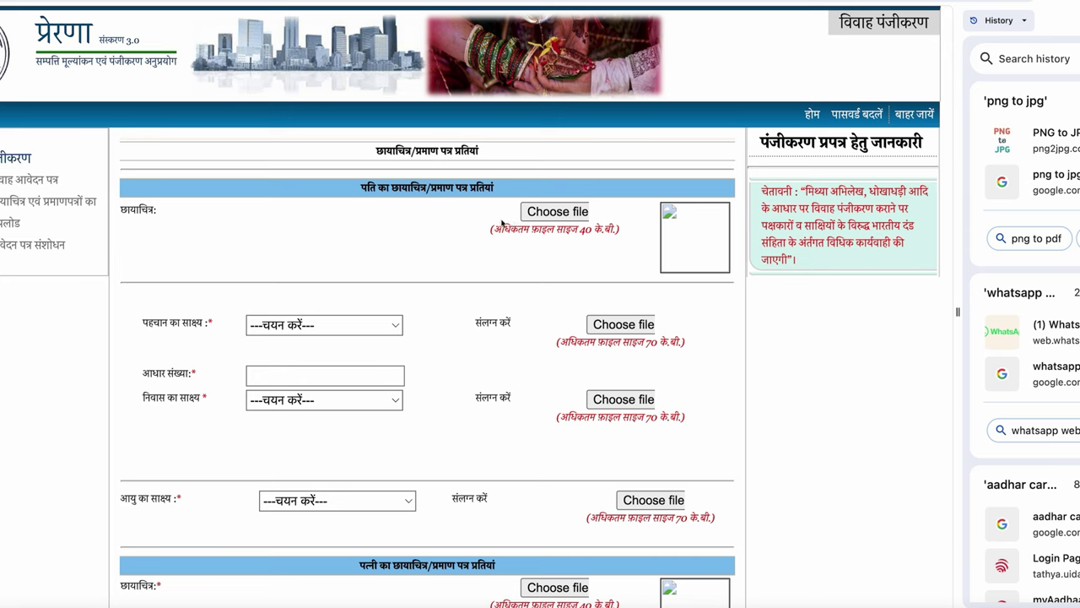
{"action": "mouse_move", "coordinate": [537, 219]}
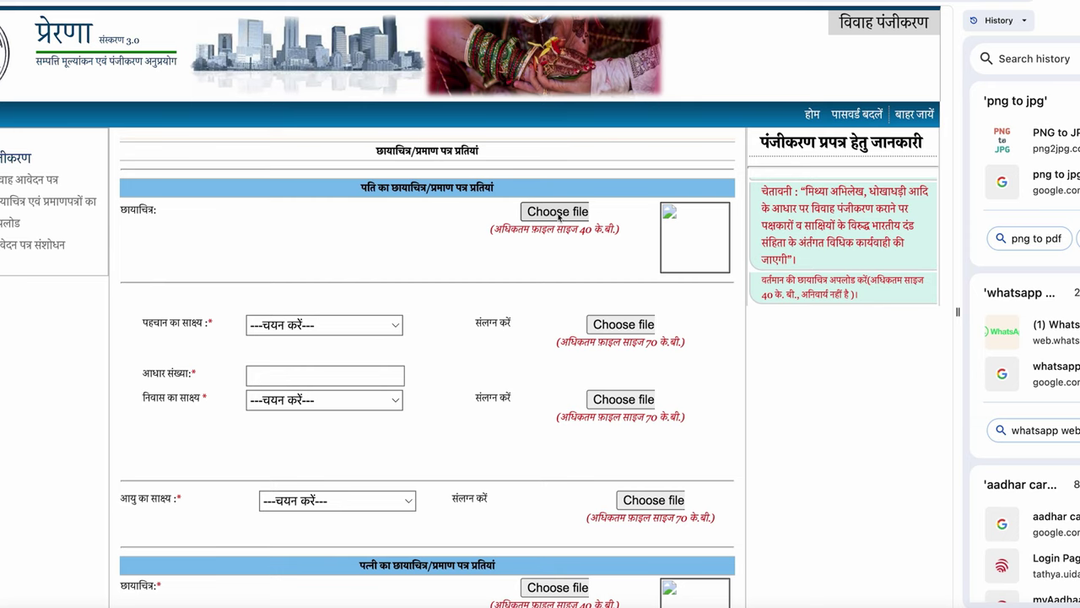
Upload the husband's photo and attach gauri23.pdf as his voter ID identity proof
{"action": "left_click", "coordinate": [558, 212]}
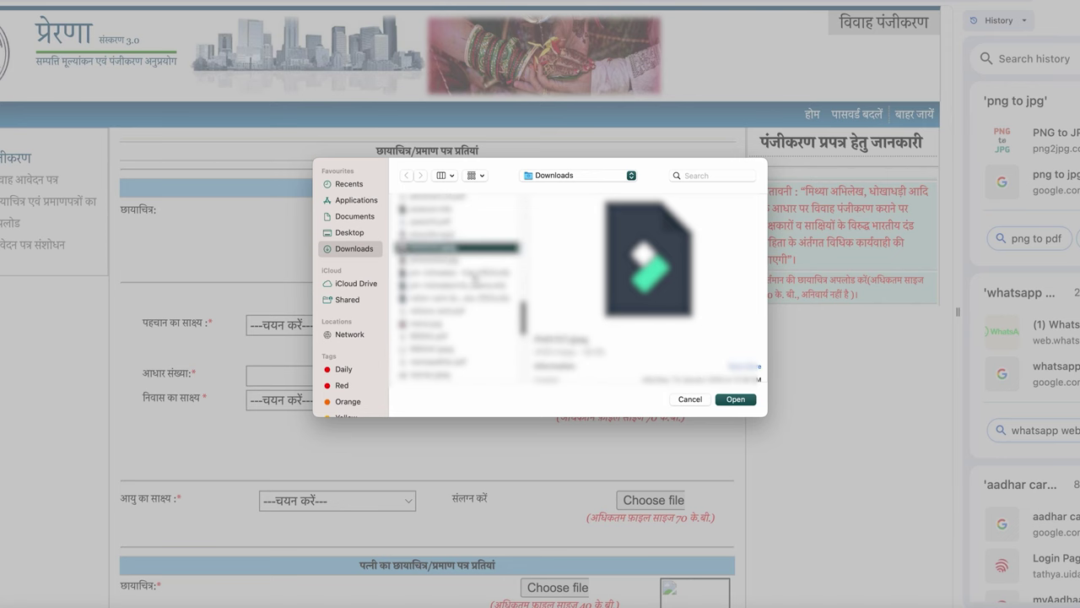
{"action": "left_click", "coordinate": [735, 400]}
{"action": "scroll", "coordinate": [389, 213], "scroll_direction": "down", "scroll_amount": 3}
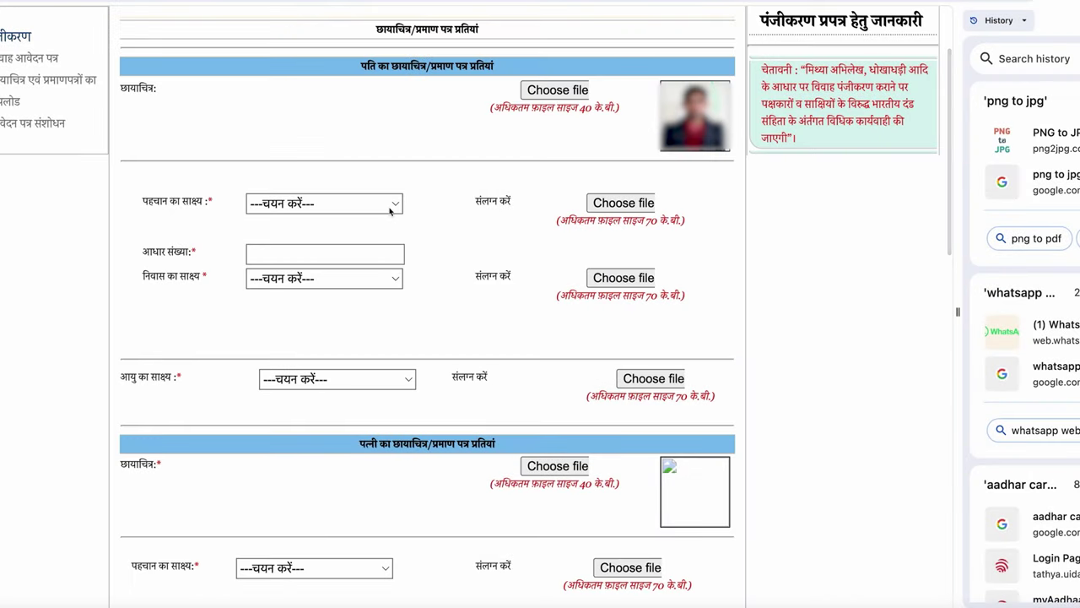
{"action": "left_click", "coordinate": [389, 212]}
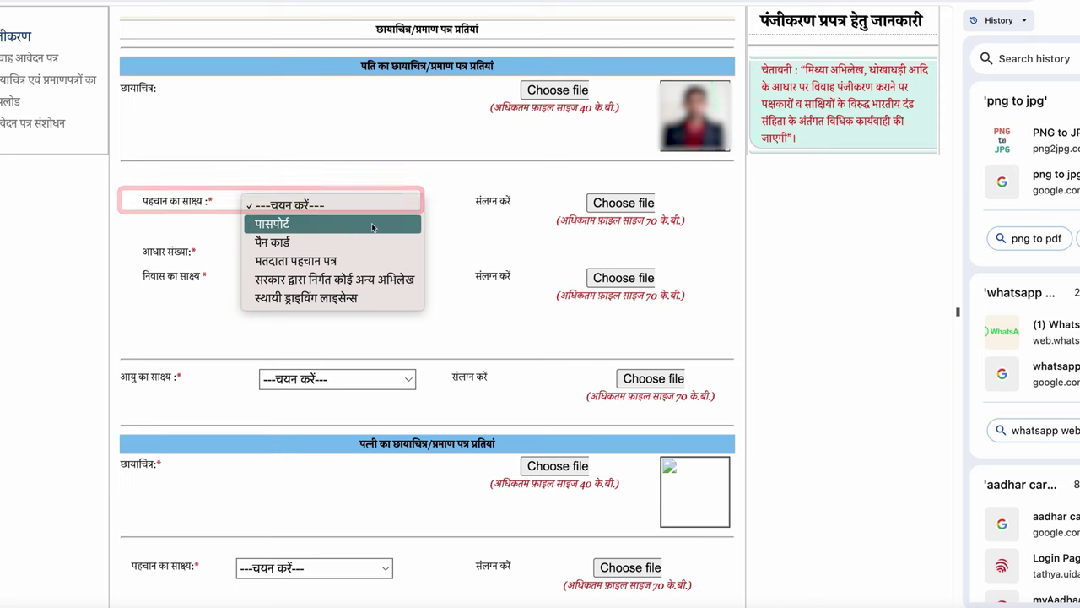
{"action": "left_click", "coordinate": [326, 263]}
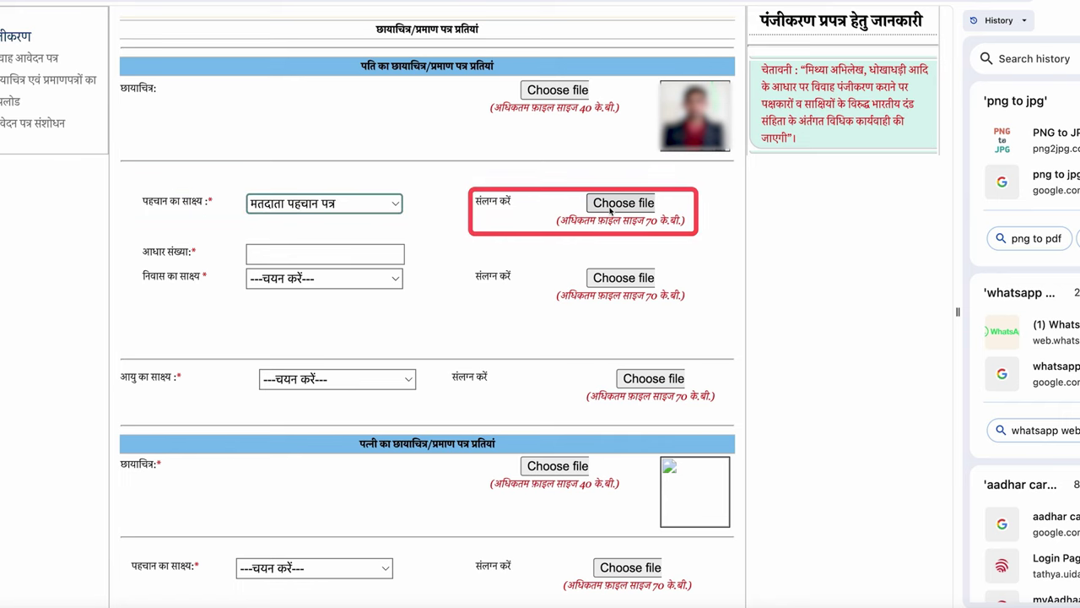
{"action": "left_click", "coordinate": [611, 211]}
{"action": "scroll", "coordinate": [455, 287], "scroll_direction": "down", "scroll_amount": 2}
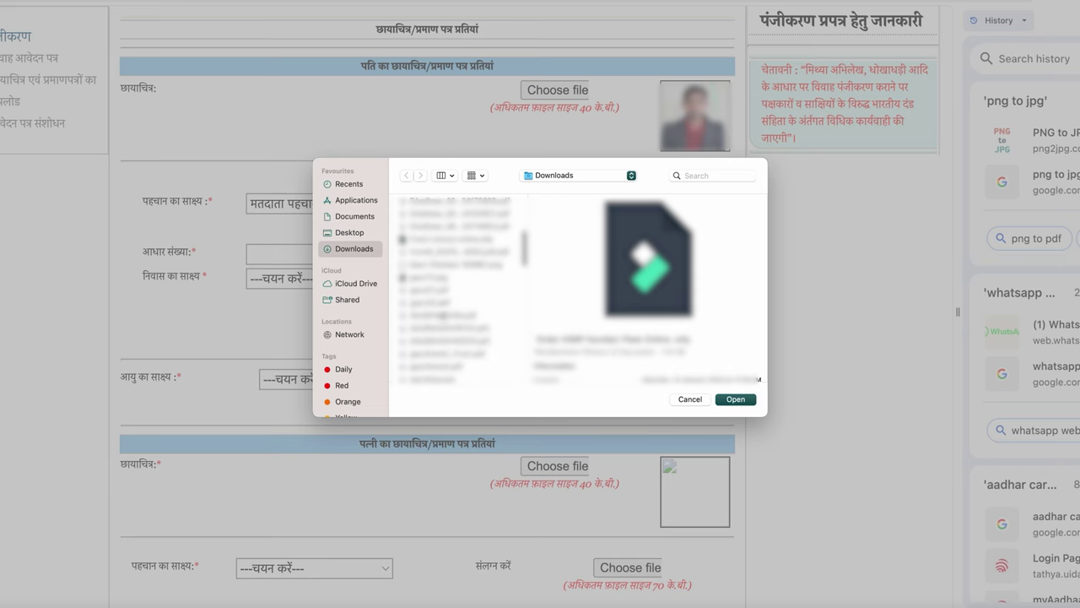
{"action": "double_click", "coordinate": [503, 270]}
Enter the husband's Aadhaar number and attach GAURIAADHAR234.pdf as Aadhaar residence proof
{"action": "left_click", "coordinate": [377, 254]}
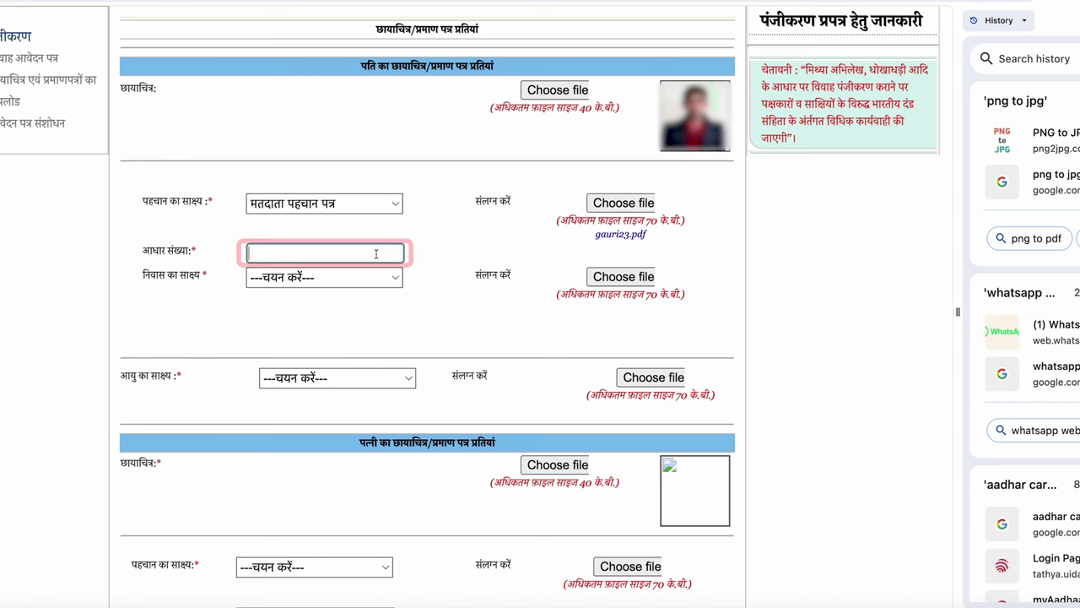
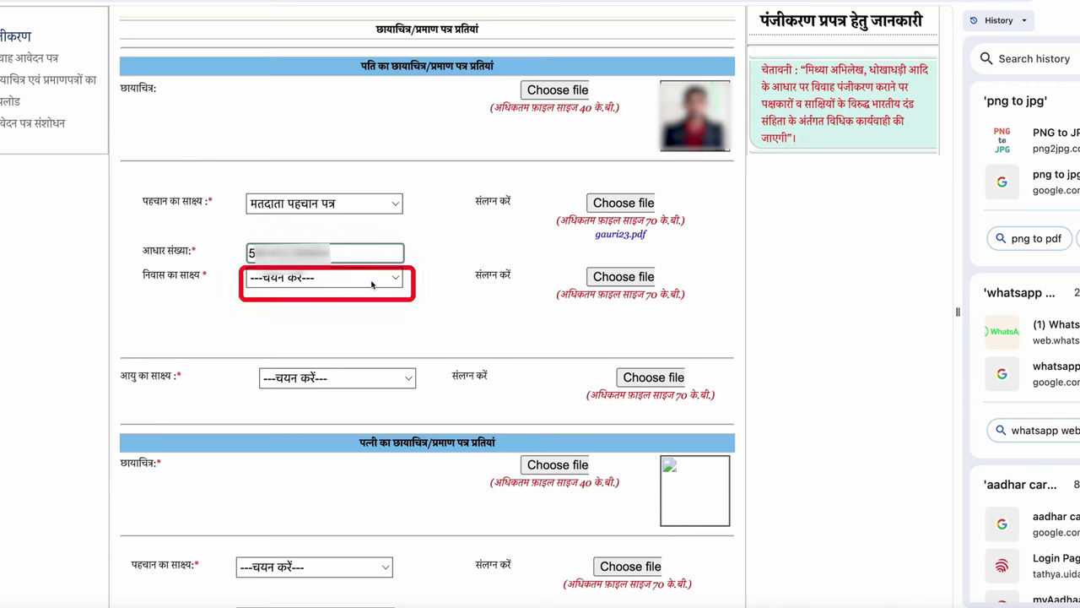
{"action": "left_click", "coordinate": [372, 285]}
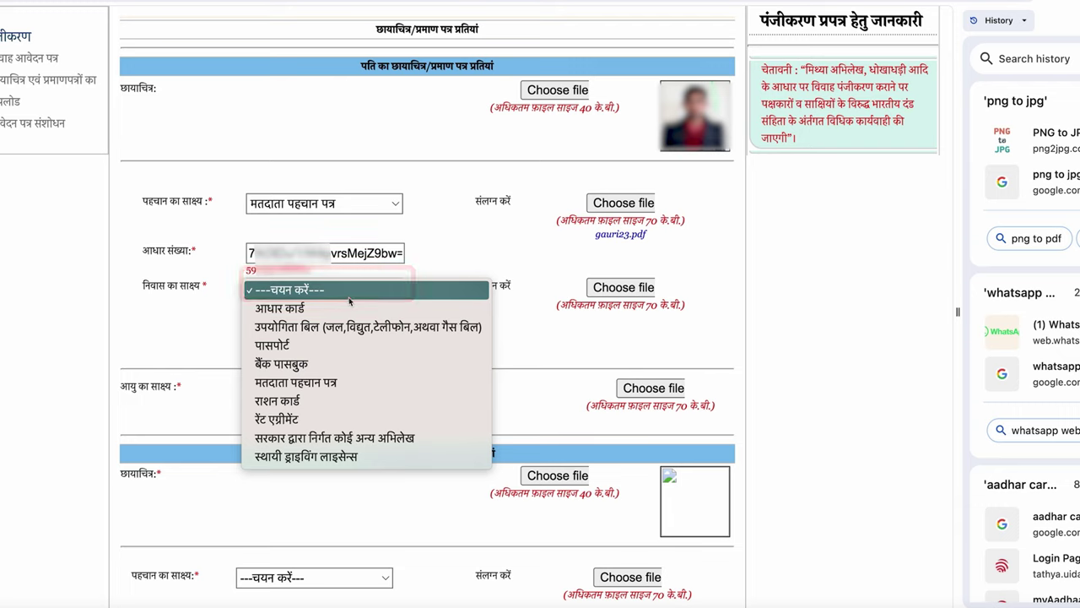
{"action": "left_click", "coordinate": [347, 307]}
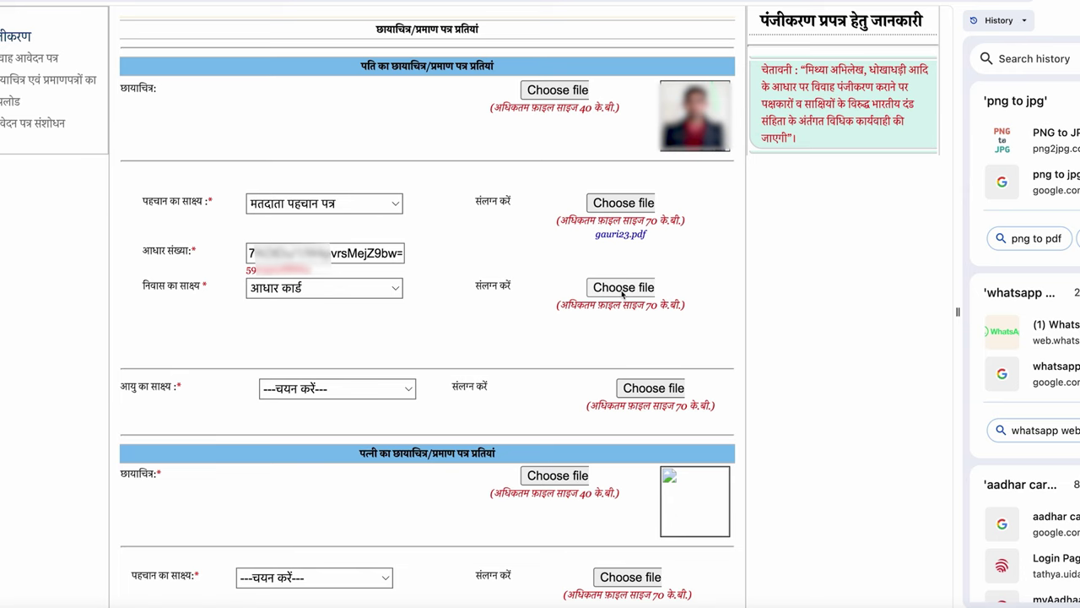
{"action": "left_click", "coordinate": [623, 287]}
{"action": "left_click", "coordinate": [410, 217]}
{"action": "left_click", "coordinate": [735, 398]}
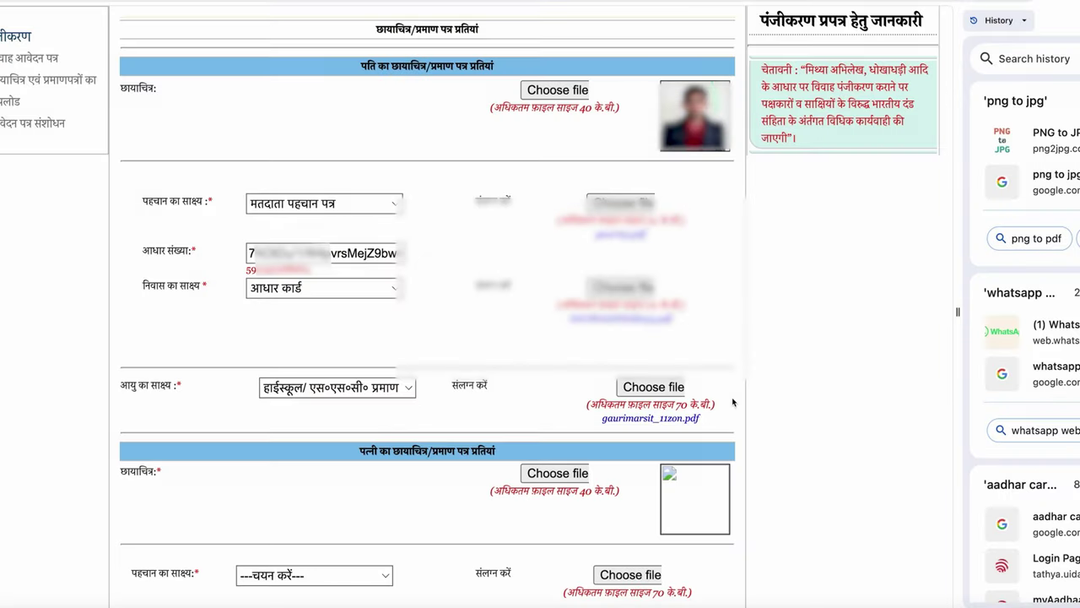
{"action": "scroll", "coordinate": [595, 338], "scroll_direction": "down", "scroll_amount": 3}
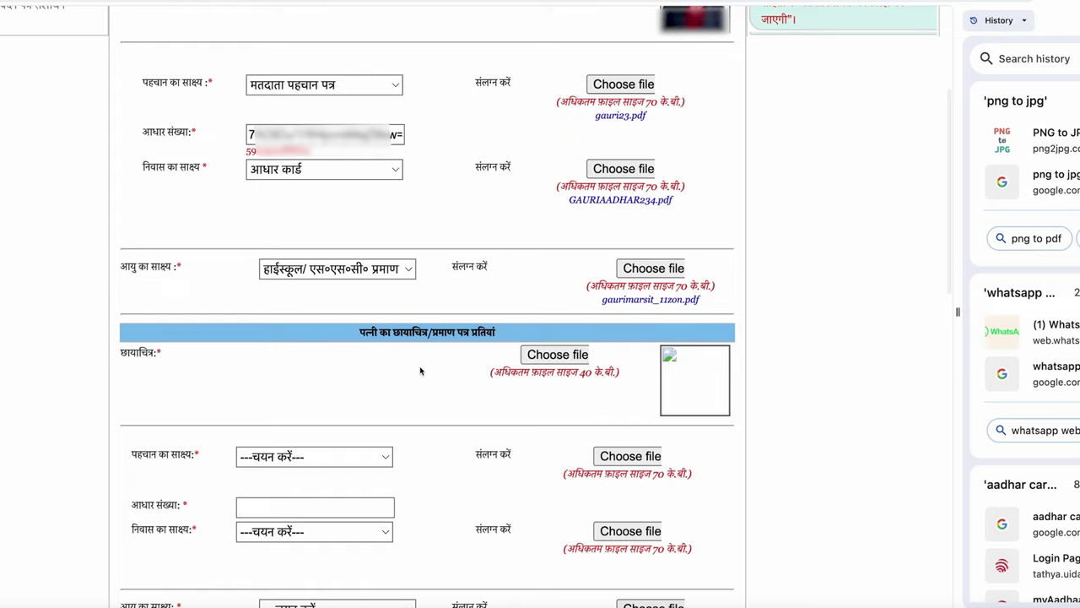
Scroll down to the wife's section of the registration form
{"action": "scroll", "coordinate": [421, 371], "scroll_direction": "down", "scroll_amount": 5}
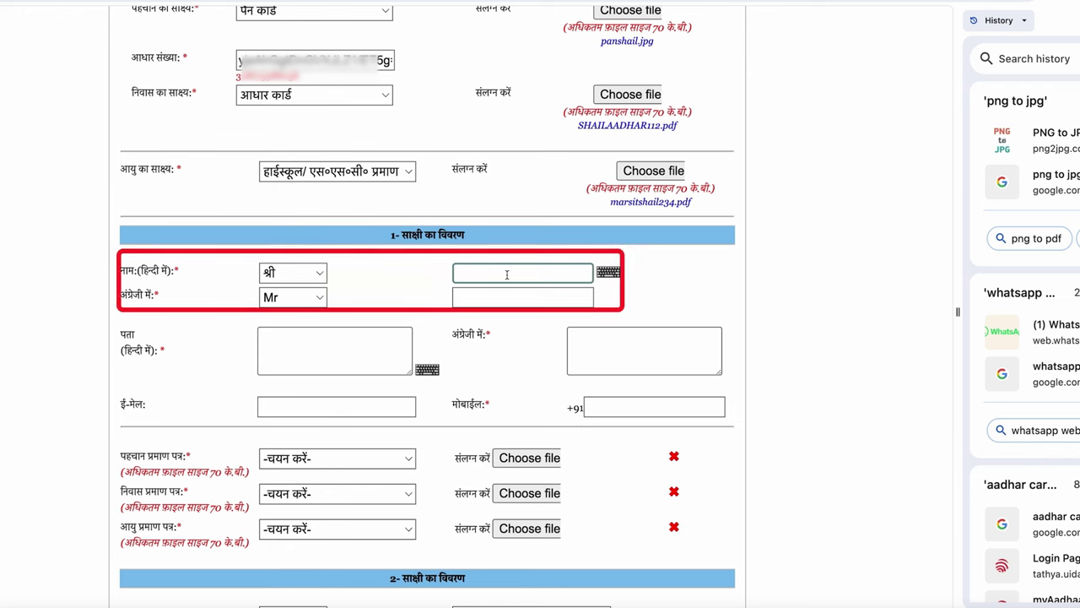
Fill in the first witness's Hindi name, address and mobile number
{"action": "type", "text": "गौरीशंकर"}
{"action": "scroll", "coordinate": [470, 255], "scroll_direction": "down", "scroll_amount": 1}
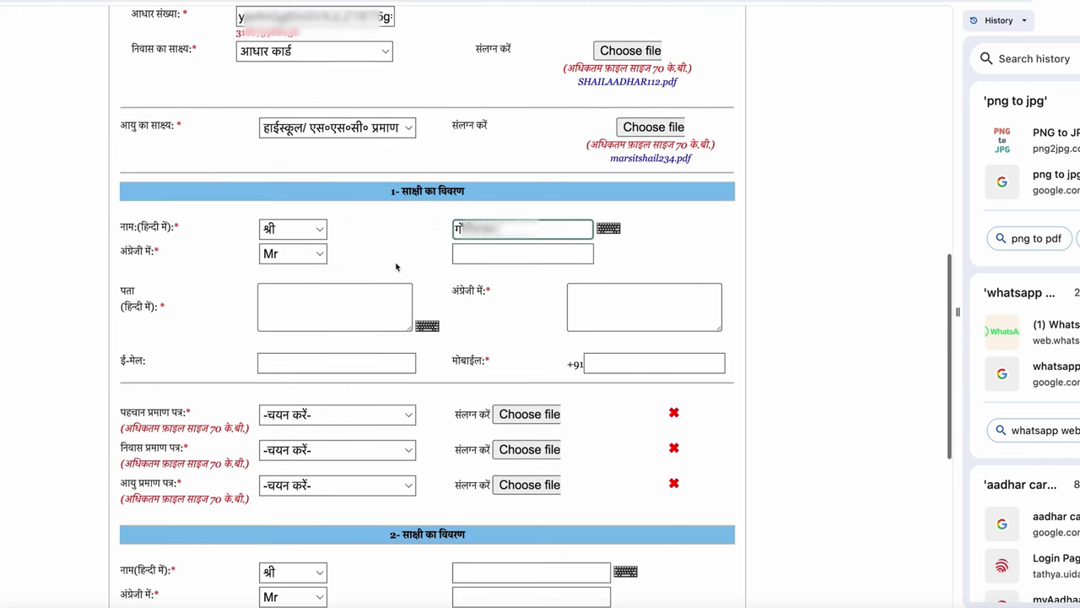
{"action": "left_click", "coordinate": [477, 253]}
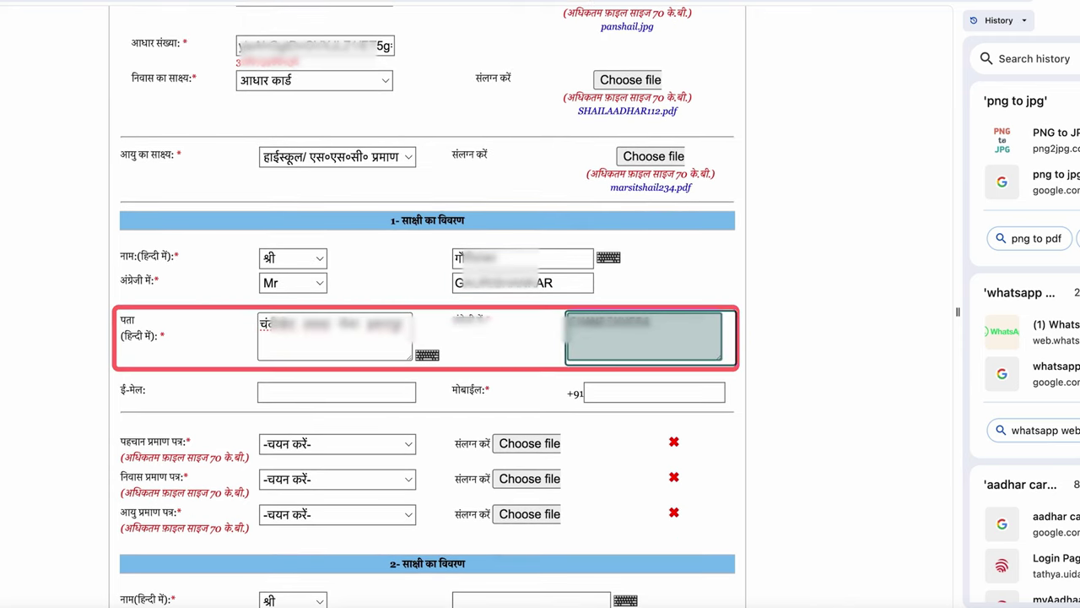
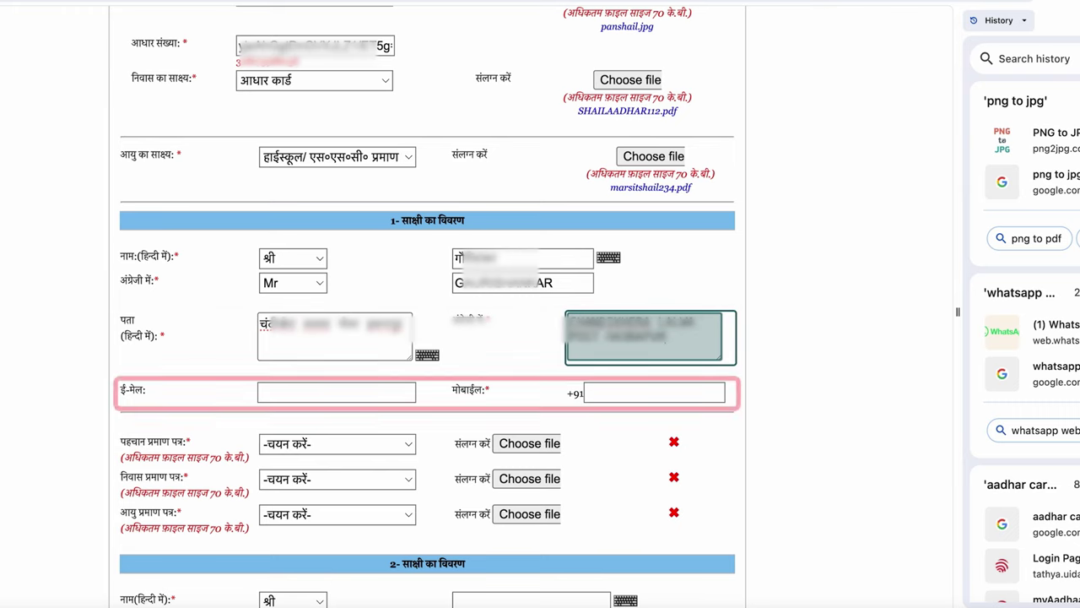
{"action": "left_click", "coordinate": [638, 391]}
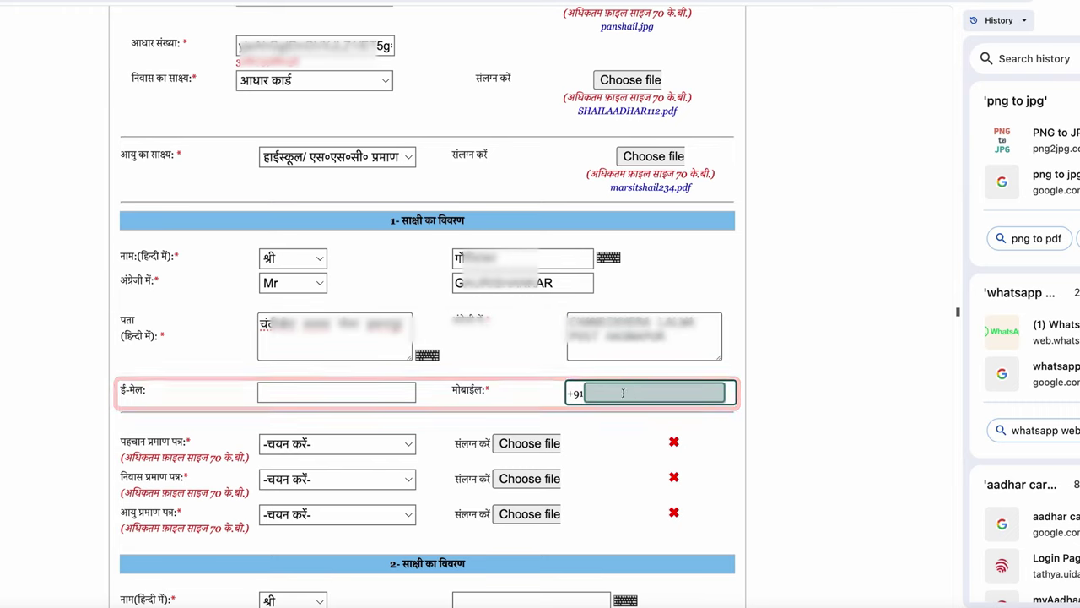
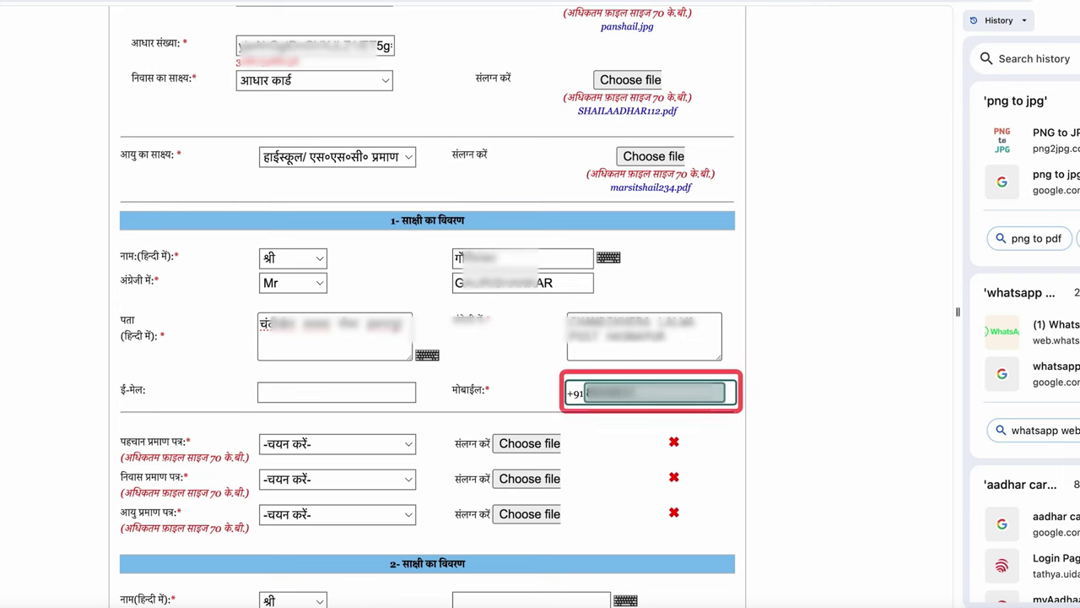
{"action": "scroll", "coordinate": [361, 155], "scroll_direction": "down", "scroll_amount": 3}
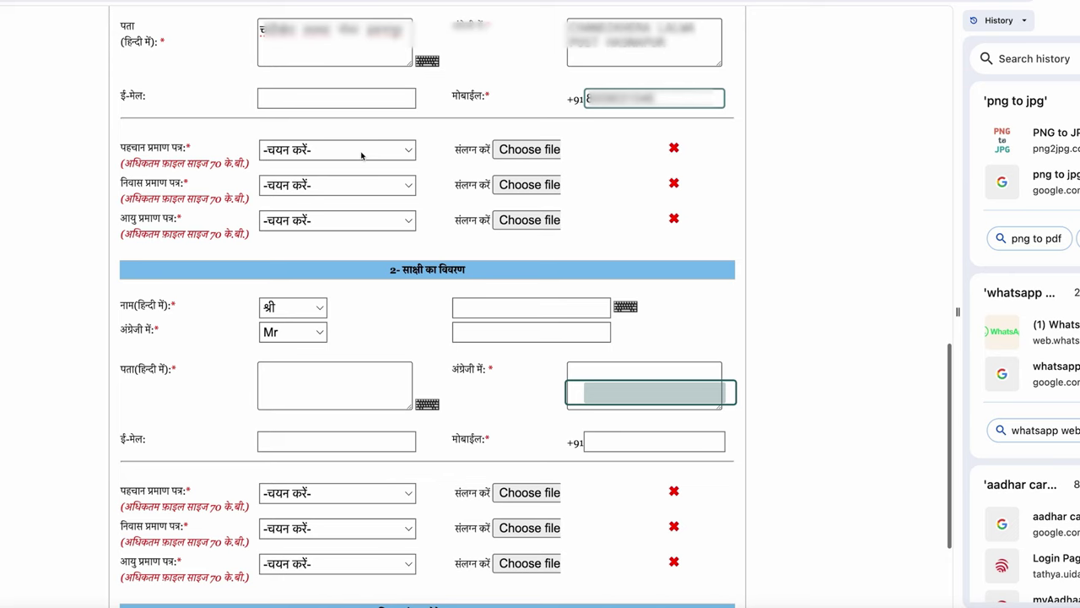
{"action": "left_click", "coordinate": [361, 150]}
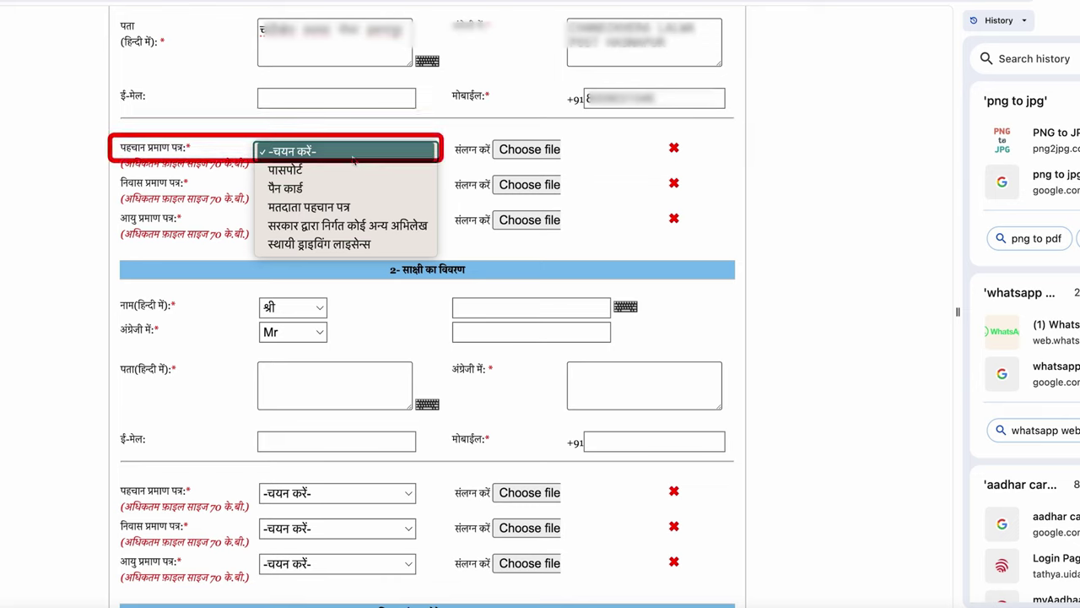
Attach the first witness's voter ID as identity proof and Aadhaar card as residence proof
{"action": "left_click", "coordinate": [309, 206]}
{"action": "left_click", "coordinate": [529, 149]}
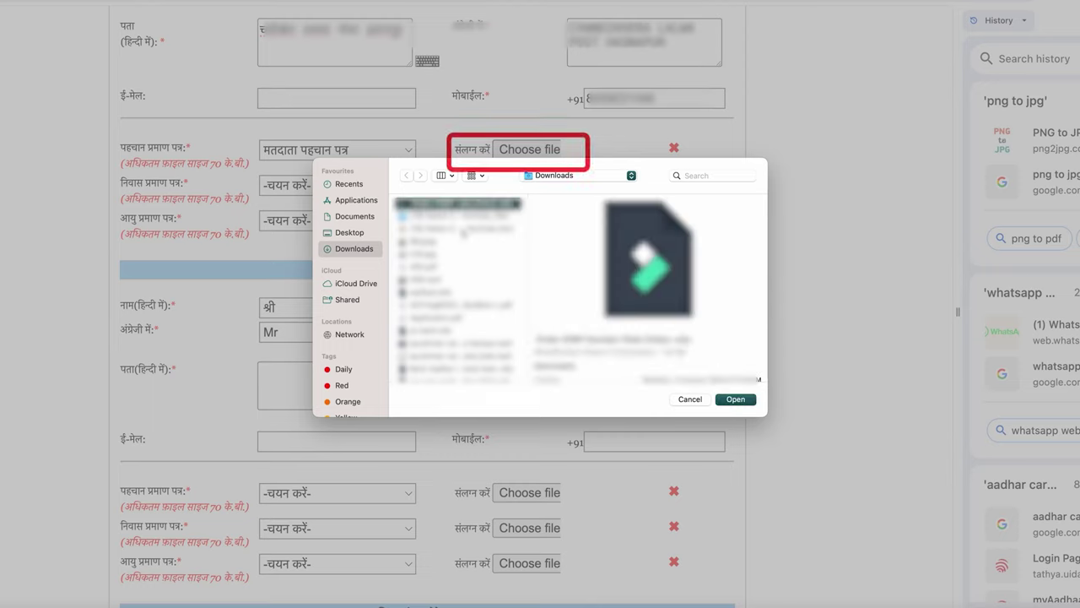
{"action": "left_click", "coordinate": [460, 325]}
{"action": "left_click", "coordinate": [736, 399]}
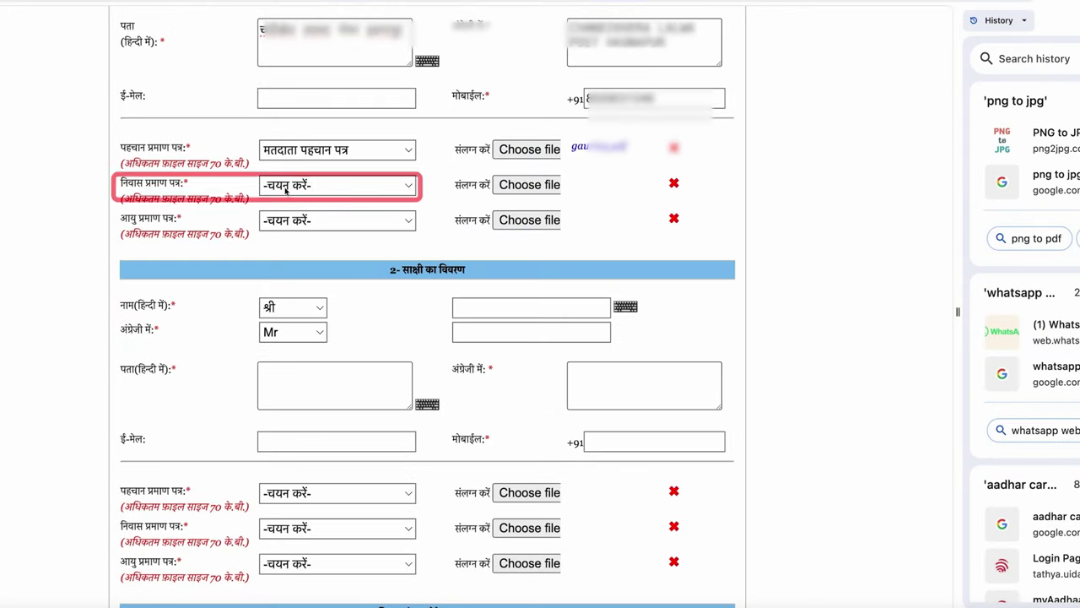
{"action": "left_click", "coordinate": [287, 188]}
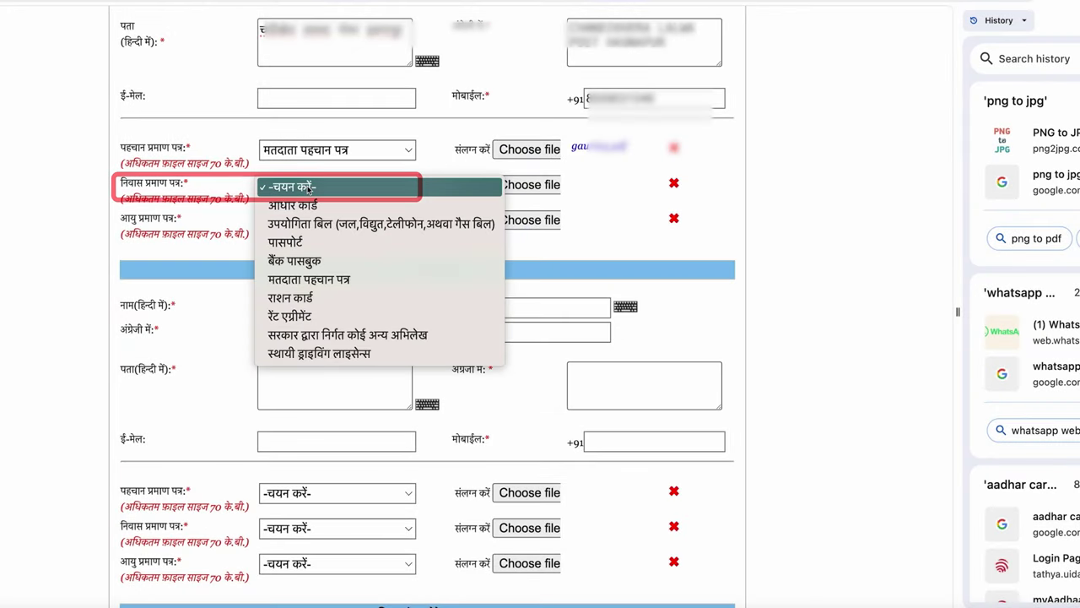
{"action": "left_click", "coordinate": [292, 205]}
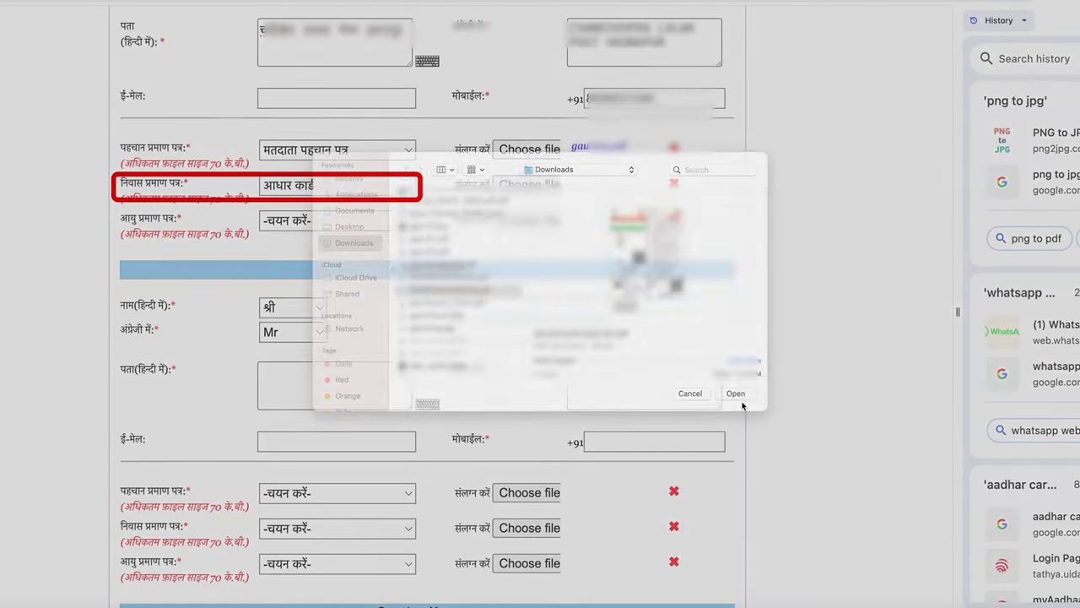
{"action": "left_click", "coordinate": [734, 396]}
Set the first witness's age proof to high-school certificate and attach its file
{"action": "left_click", "coordinate": [335, 221]}
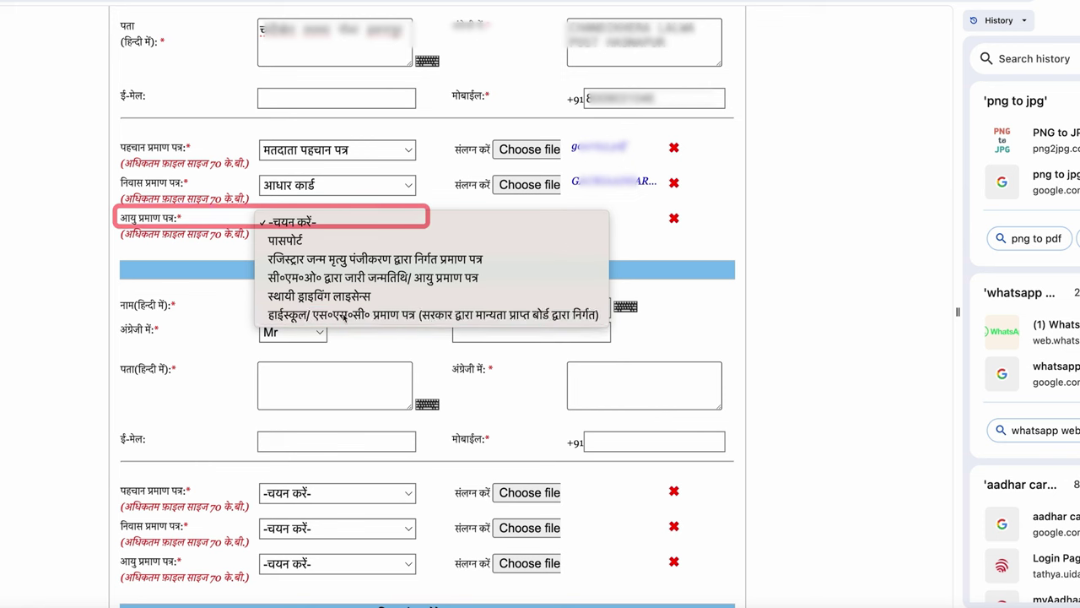
{"action": "left_click", "coordinate": [422, 314]}
{"action": "left_click", "coordinate": [529, 221]}
{"action": "left_click", "coordinate": [746, 402]}
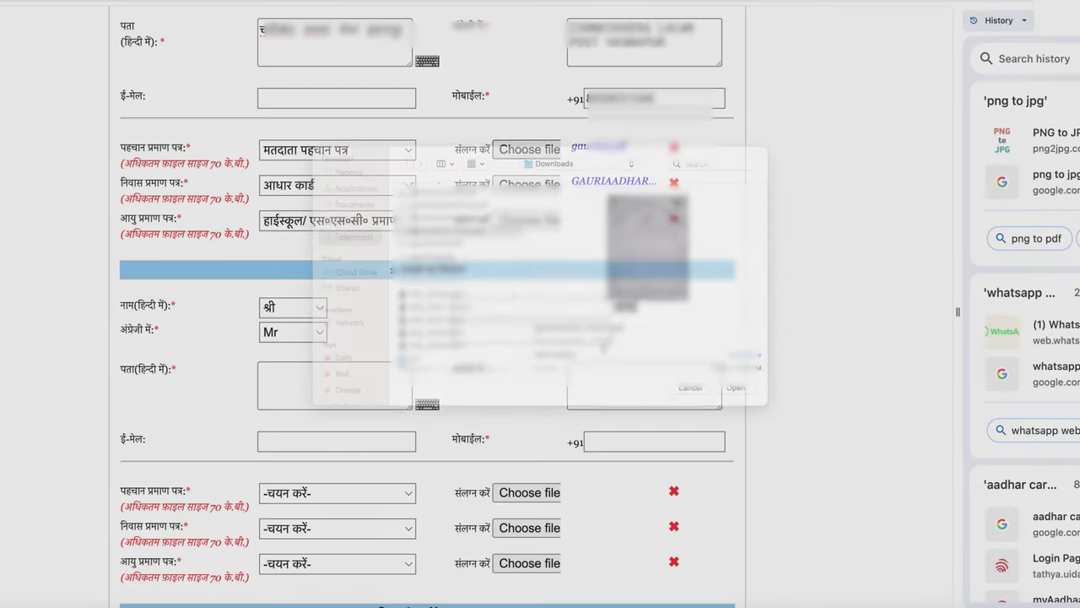
Enter the second witness's Hindi and English names and start the Hindi address
{"action": "scroll", "coordinate": [453, 331], "scroll_direction": "down", "scroll_amount": 1}
{"action": "left_click", "coordinate": [464, 260]}
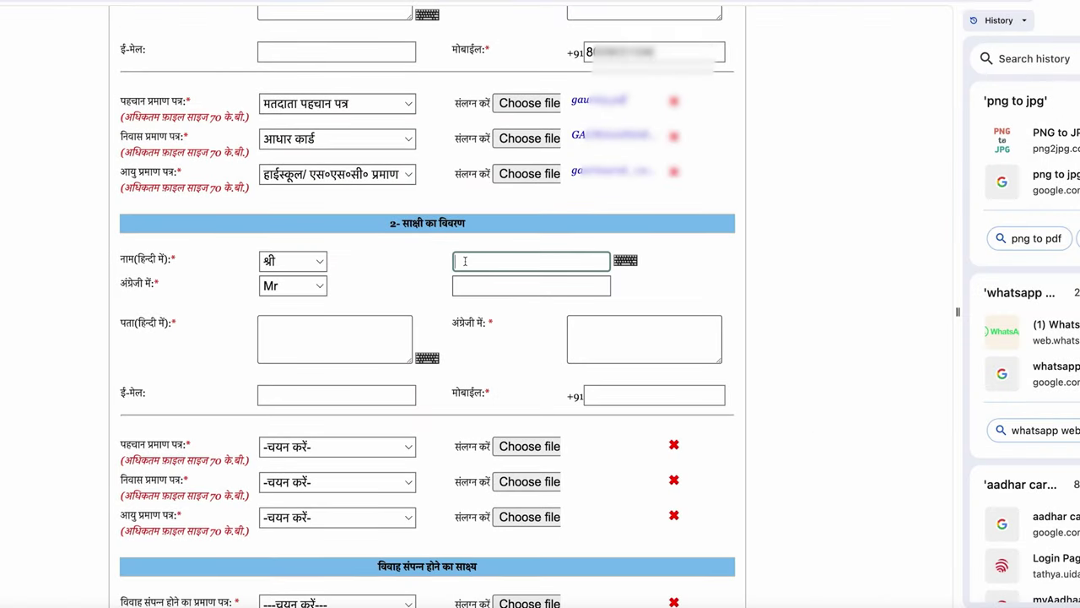
{"action": "scroll", "coordinate": [422, 338], "scroll_direction": "up", "scroll_amount": 1}
{"action": "type", "text": "शे"}
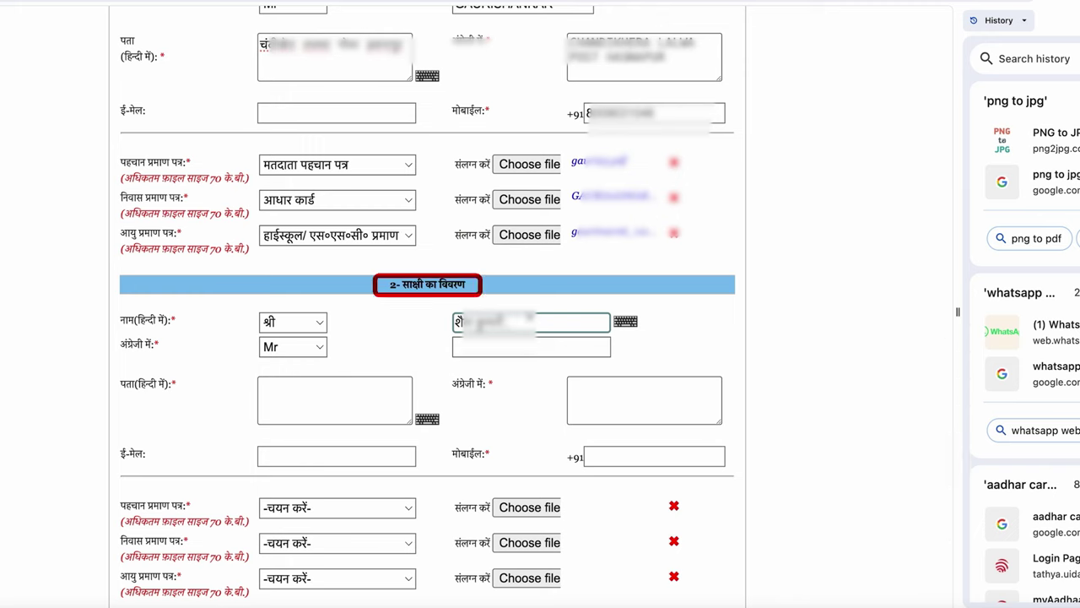
{"action": "left_click", "coordinate": [473, 346]}
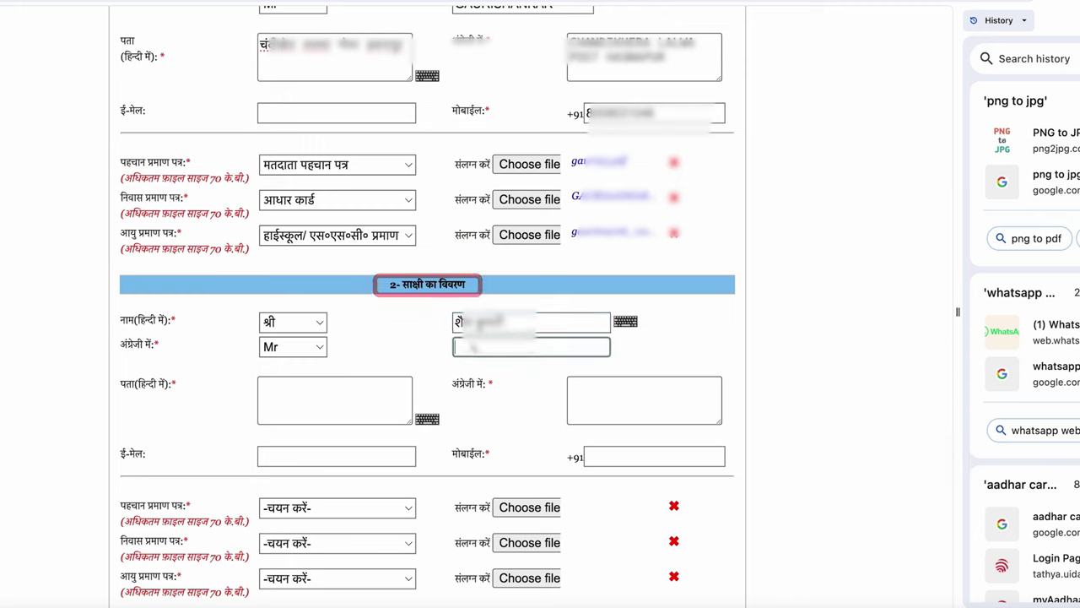
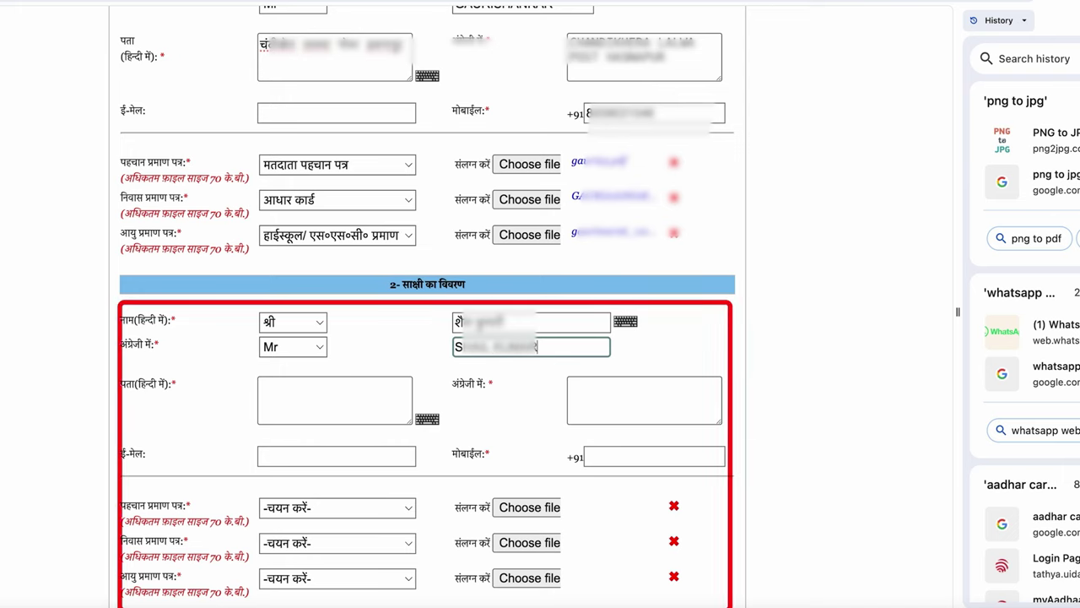
{"action": "left_click", "coordinate": [275, 390]}
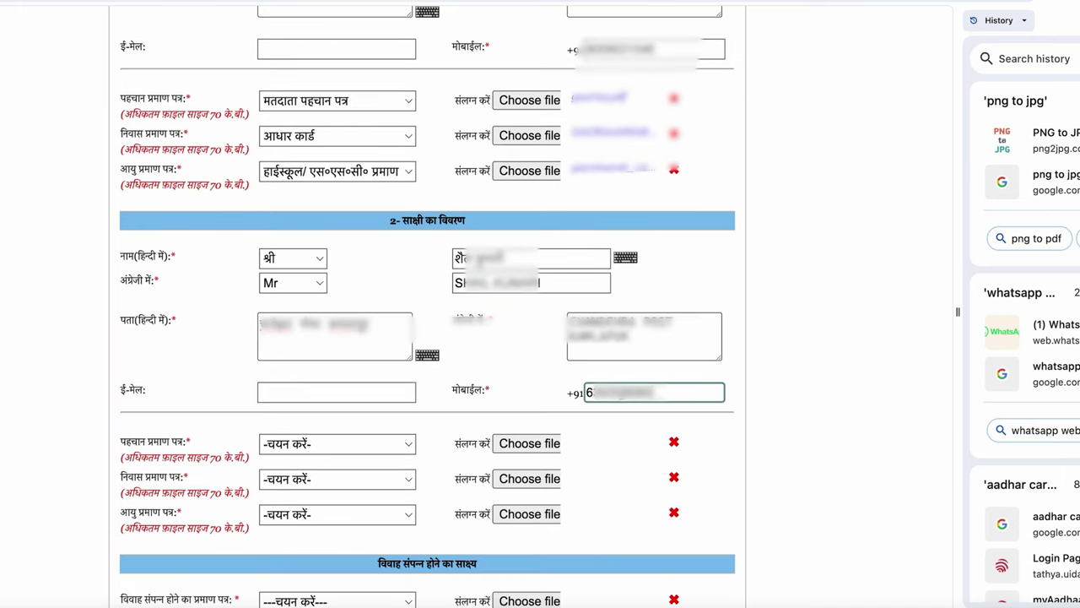
{"action": "scroll", "coordinate": [540, 304], "scroll_direction": "down", "scroll_amount": 3}
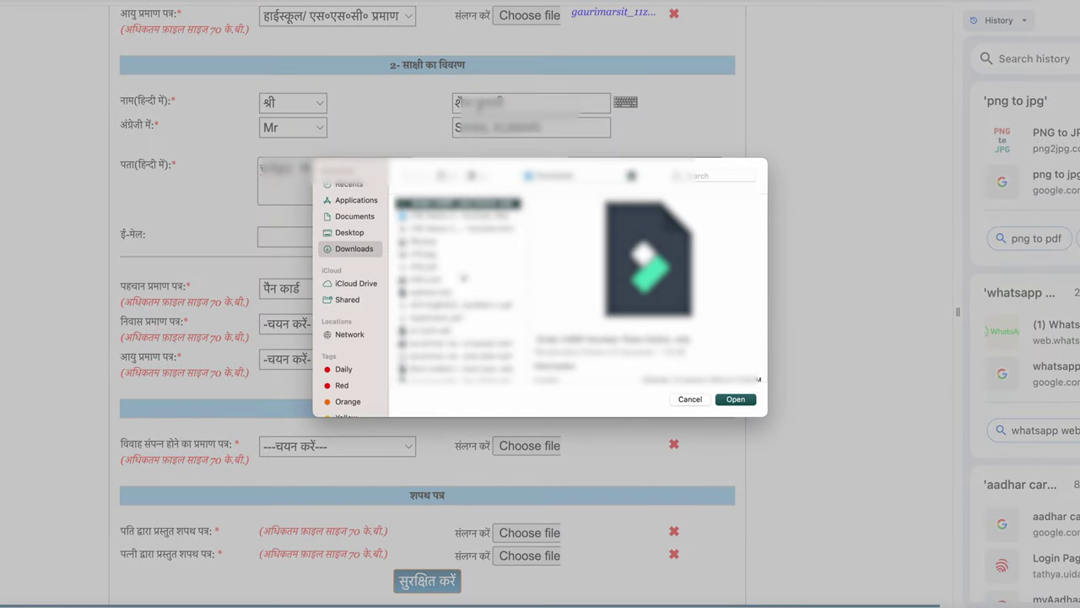
{"action": "scroll", "coordinate": [461, 344], "scroll_direction": "down", "scroll_amount": 10}
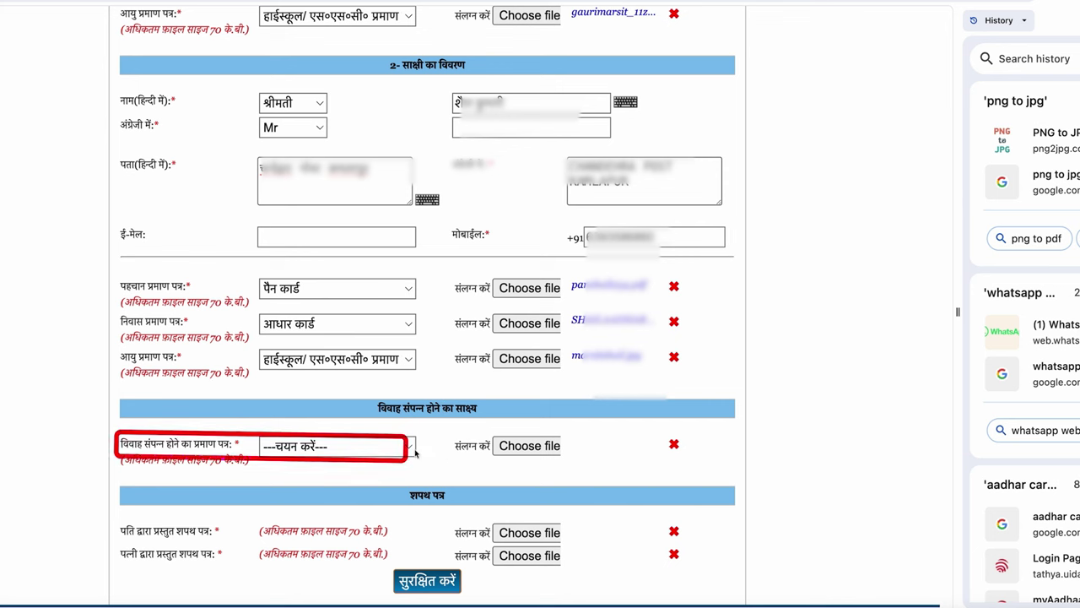
Set marriage evidence to विवाह स्थल का प्रमाण and attach the scanned document from Downloads
{"action": "left_click", "coordinate": [376, 453]}
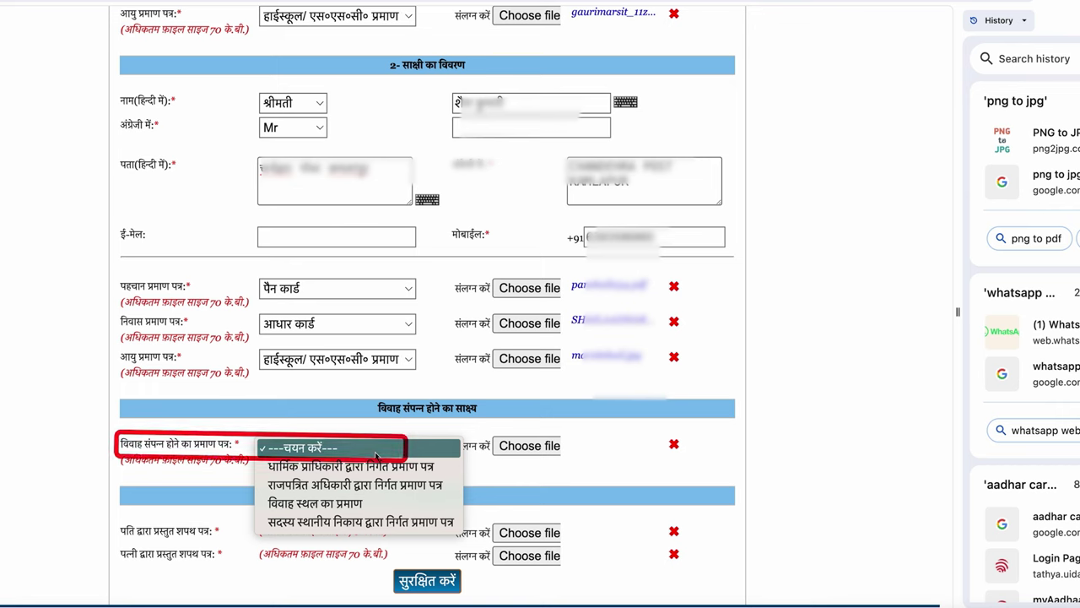
{"action": "left_click", "coordinate": [353, 509]}
{"action": "left_click", "coordinate": [518, 453]}
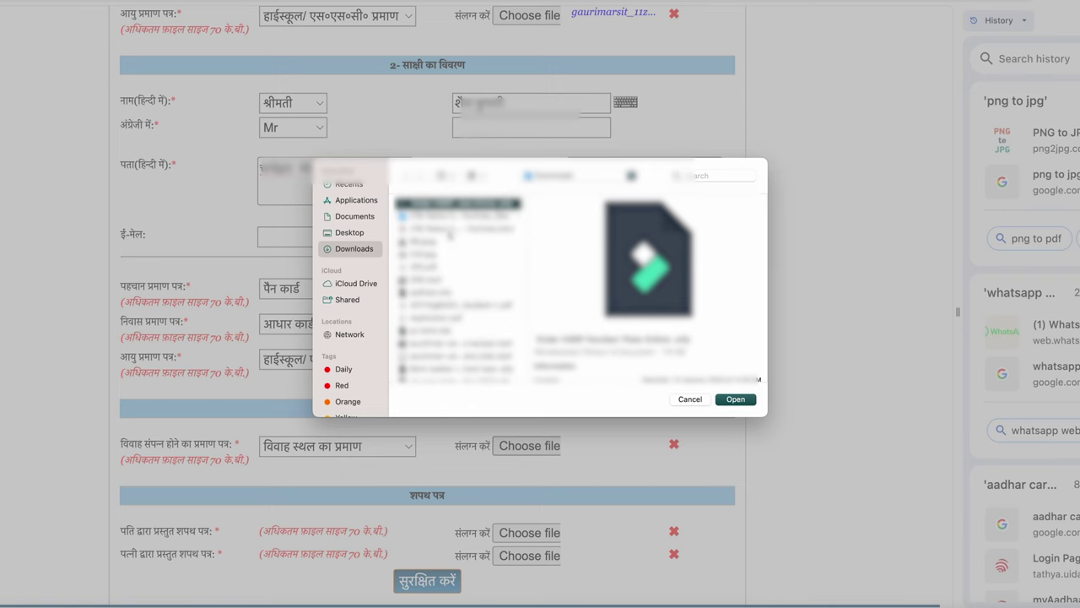
{"action": "scroll", "coordinate": [450, 239], "scroll_direction": "down", "scroll_amount": 5}
{"action": "left_click", "coordinate": [460, 339]}
{"action": "key", "text": "Down"}
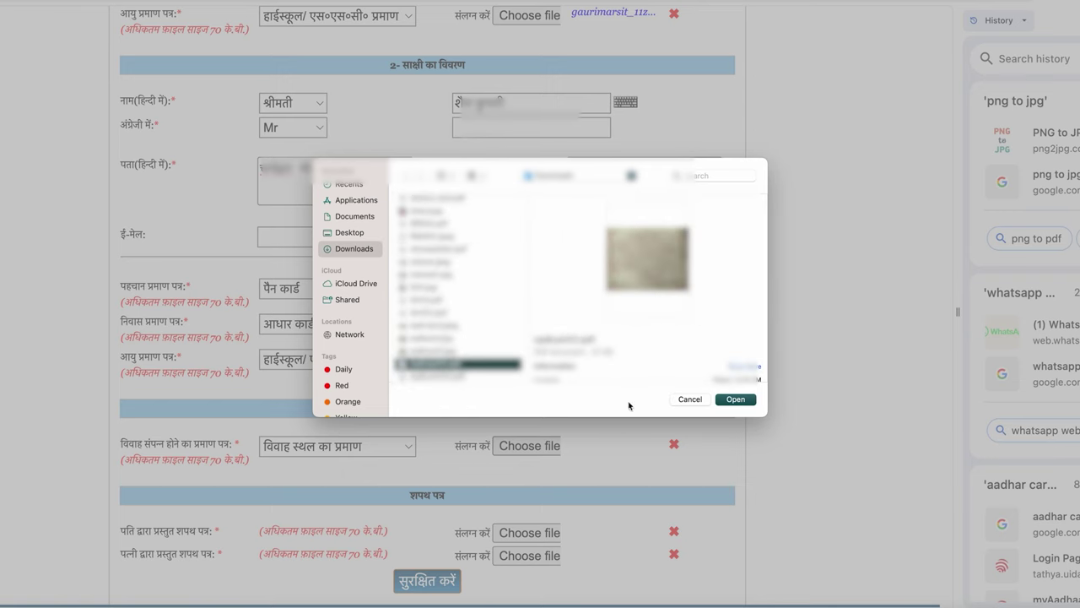
{"action": "key", "text": "Down"}
{"action": "left_click", "coordinate": [731, 400]}
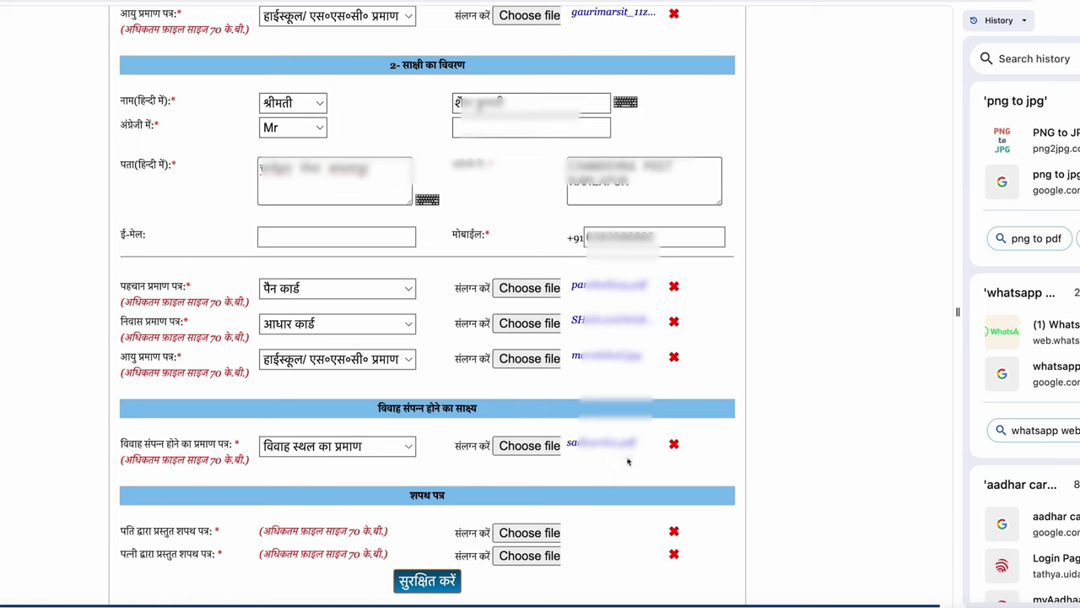